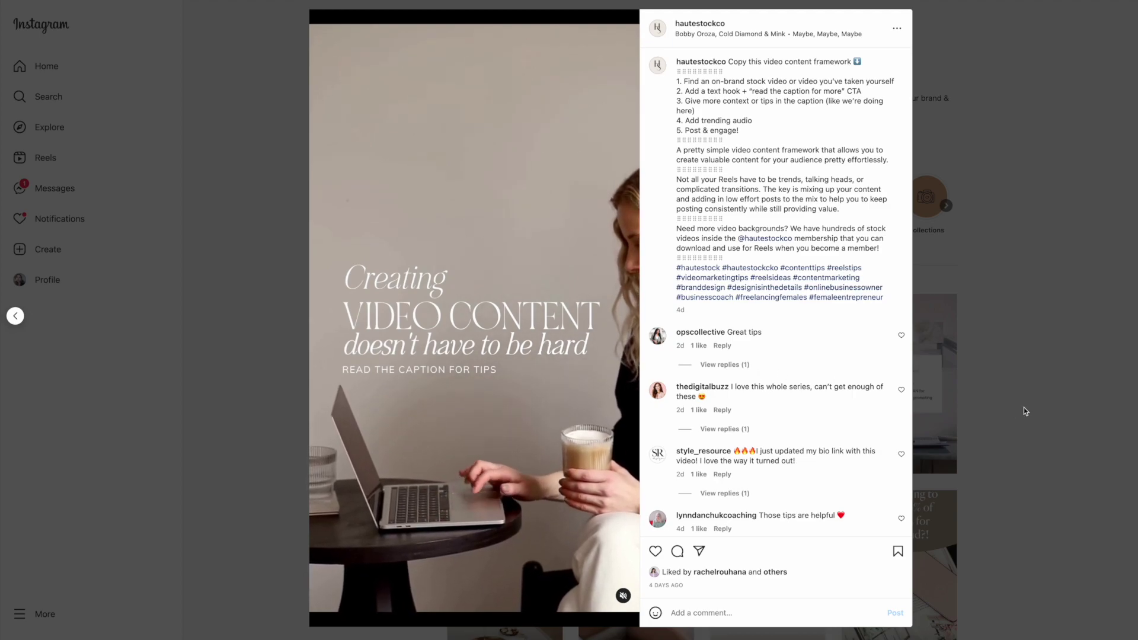
Step forward through two more hautestockco Instagram posts.
{"action": "key", "text": "Right"}
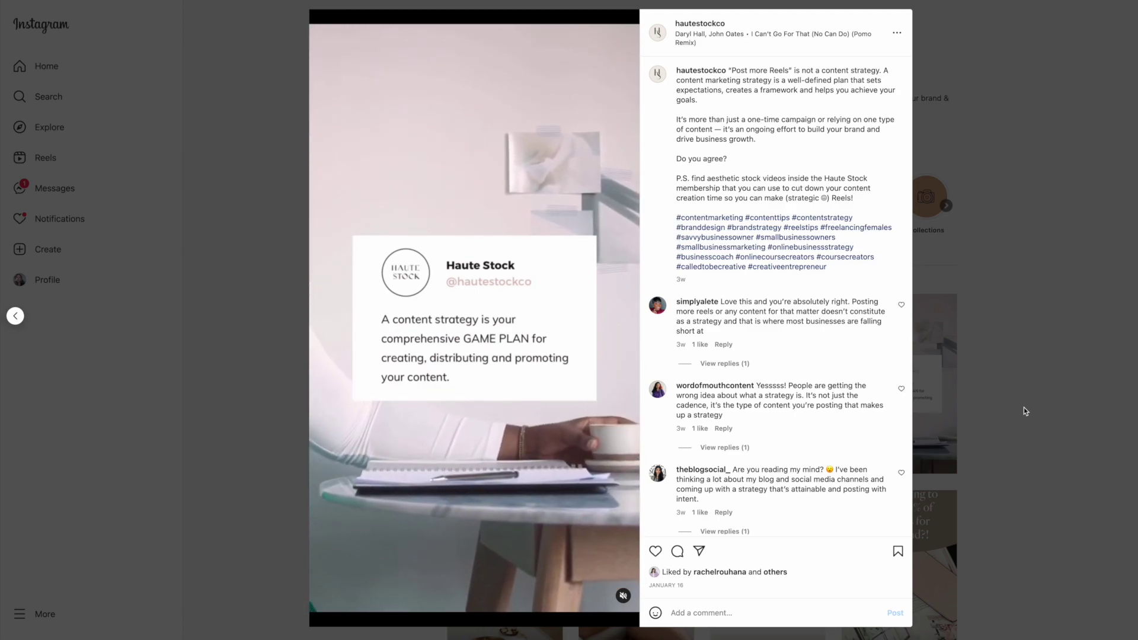
{"action": "key", "text": "Right"}
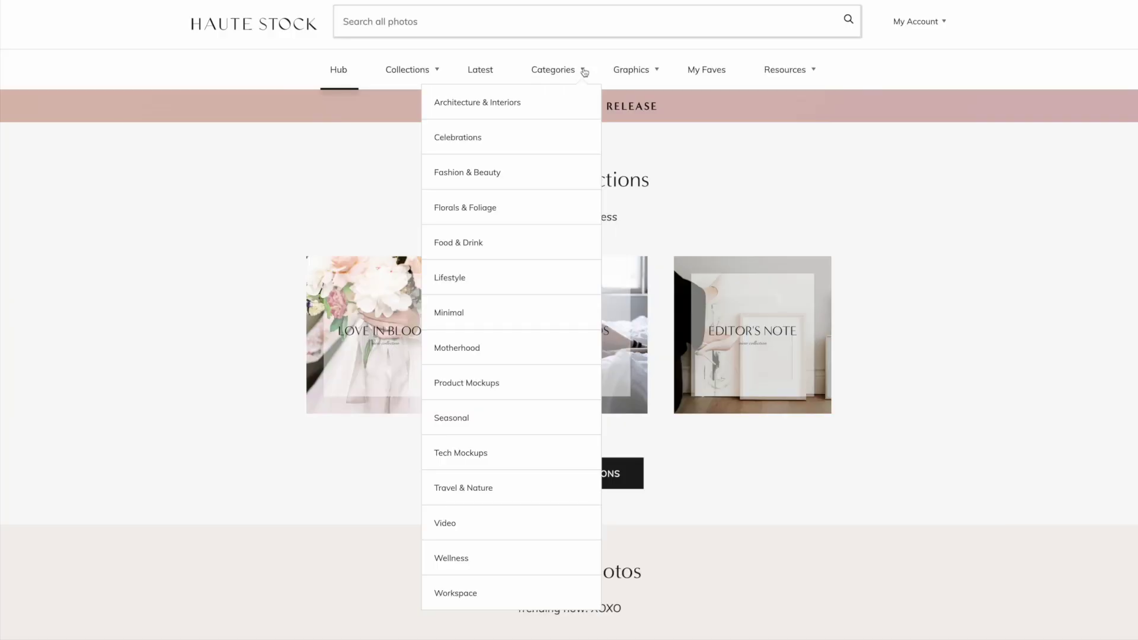
Open Haute Stock's Video category and go to page 2 of its stock videos.
{"action": "left_click", "coordinate": [483, 526]}
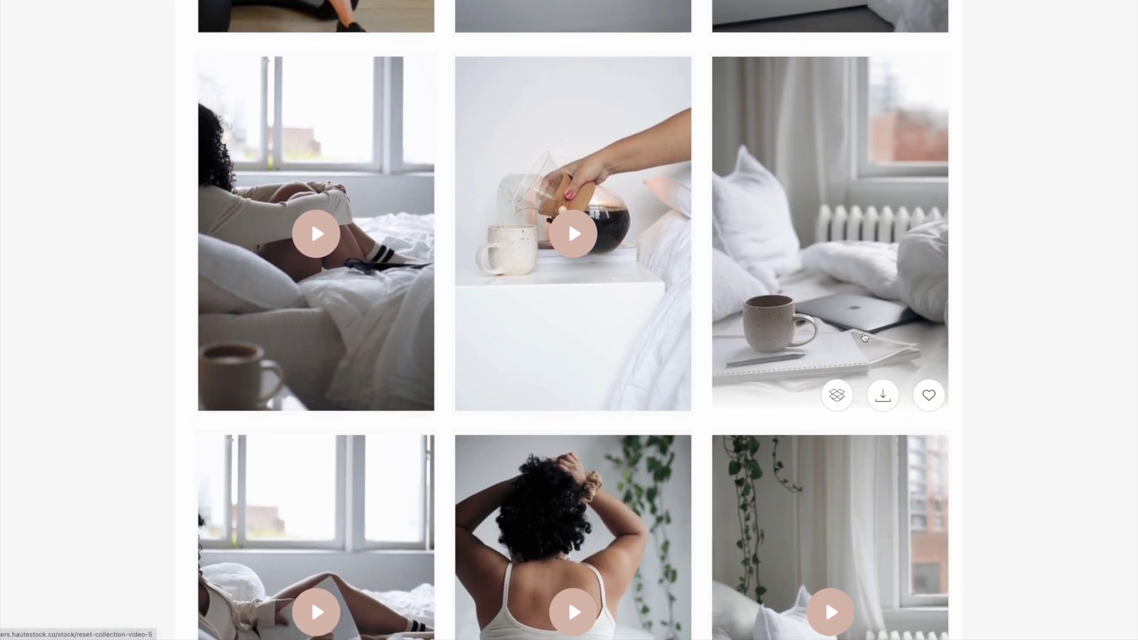
{"action": "scroll", "coordinate": [864, 339], "scroll_direction": "down", "scroll_amount": 2}
{"action": "scroll", "coordinate": [865, 338], "scroll_direction": "down", "scroll_amount": 2}
{"action": "scroll", "coordinate": [865, 339], "scroll_direction": "down", "scroll_amount": 2}
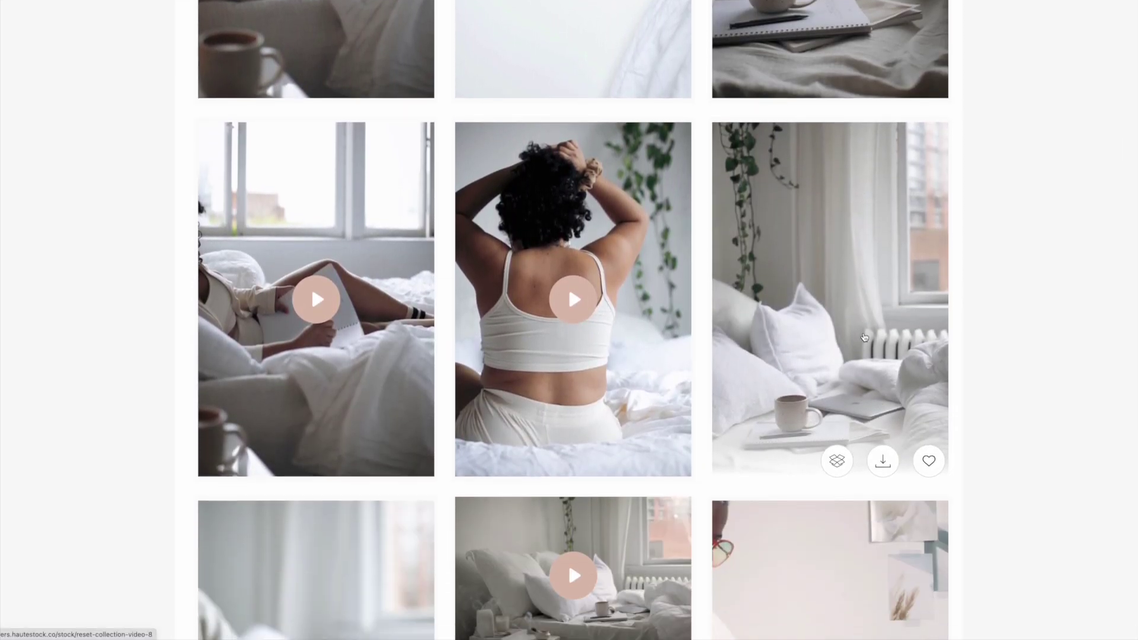
{"action": "scroll", "coordinate": [864, 337], "scroll_direction": "down", "scroll_amount": 2}
{"action": "scroll", "coordinate": [864, 338], "scroll_direction": "down", "scroll_amount": 2}
{"action": "scroll", "coordinate": [864, 338], "scroll_direction": "down", "scroll_amount": 2}
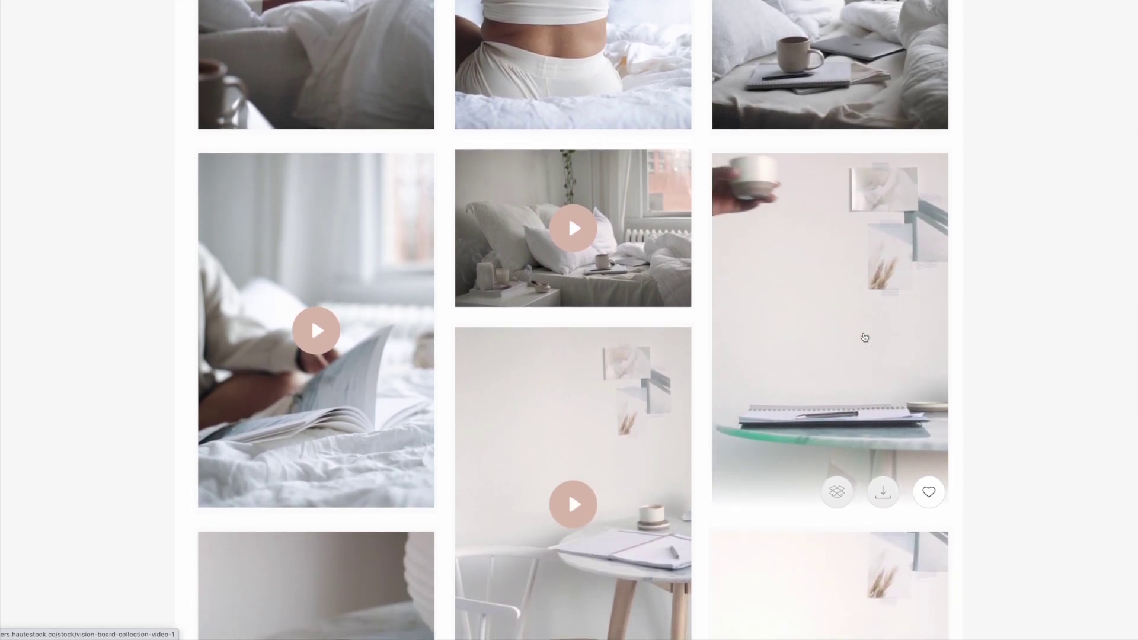
{"action": "scroll", "coordinate": [865, 339], "scroll_direction": "down", "scroll_amount": 2}
{"action": "scroll", "coordinate": [865, 338], "scroll_direction": "down", "scroll_amount": 2}
{"action": "scroll", "coordinate": [864, 338], "scroll_direction": "down", "scroll_amount": 1}
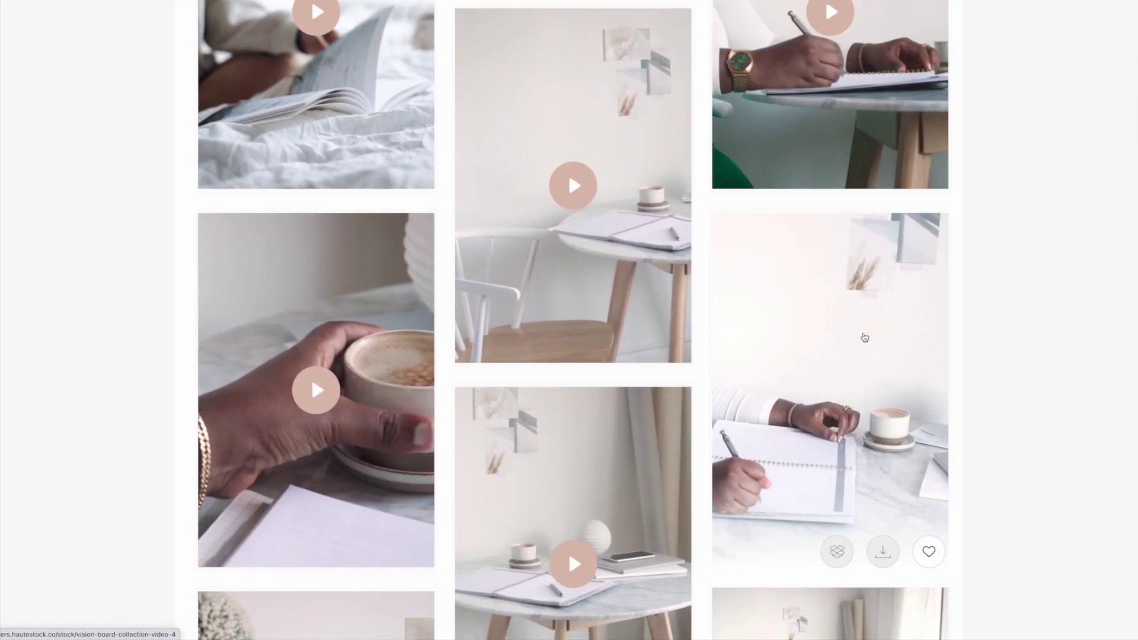
{"action": "scroll", "coordinate": [864, 338], "scroll_direction": "down", "scroll_amount": 3}
{"action": "scroll", "coordinate": [865, 338], "scroll_direction": "down", "scroll_amount": 3}
{"action": "scroll", "coordinate": [865, 339], "scroll_direction": "down", "scroll_amount": 1}
{"action": "scroll", "coordinate": [865, 339], "scroll_direction": "down", "scroll_amount": 3}
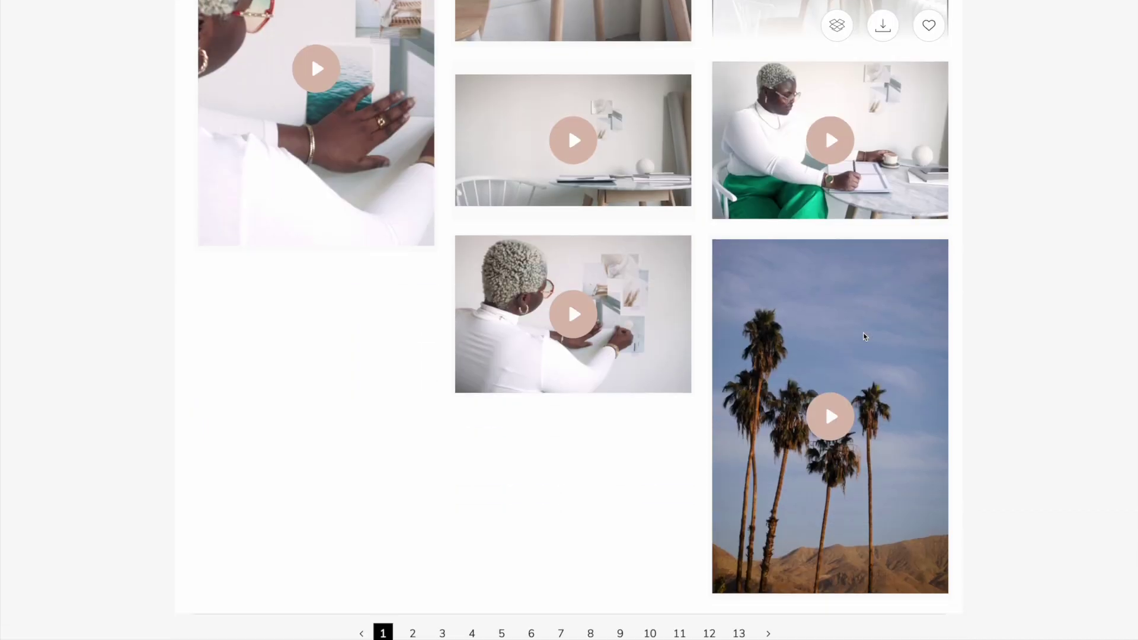
{"action": "scroll", "coordinate": [863, 333], "scroll_direction": "down", "scroll_amount": 2}
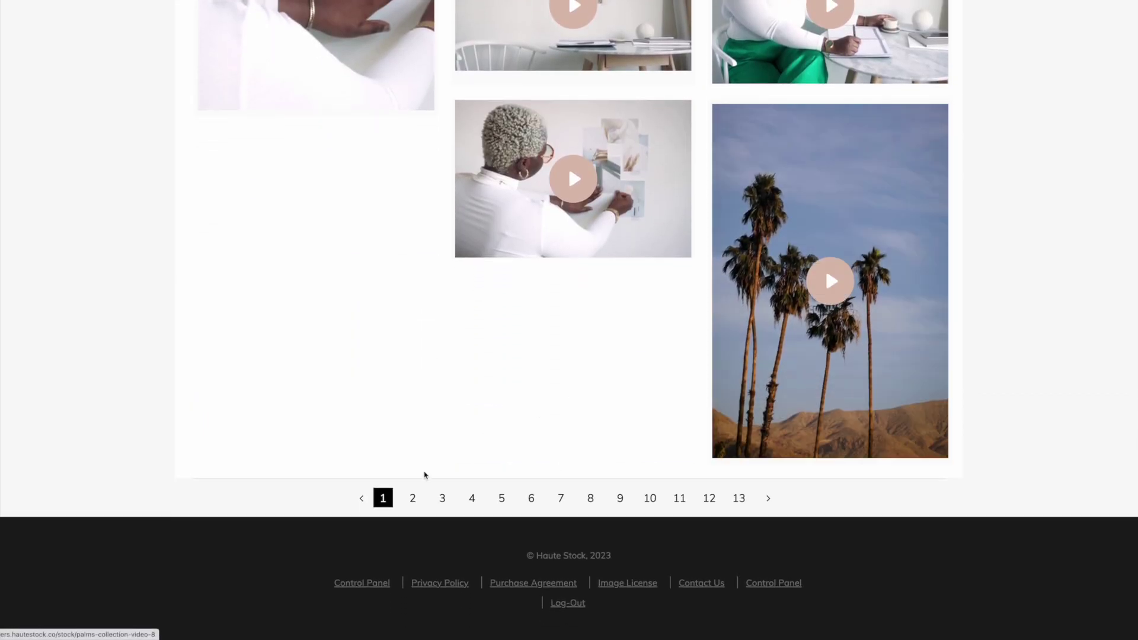
{"action": "left_click", "coordinate": [413, 498]}
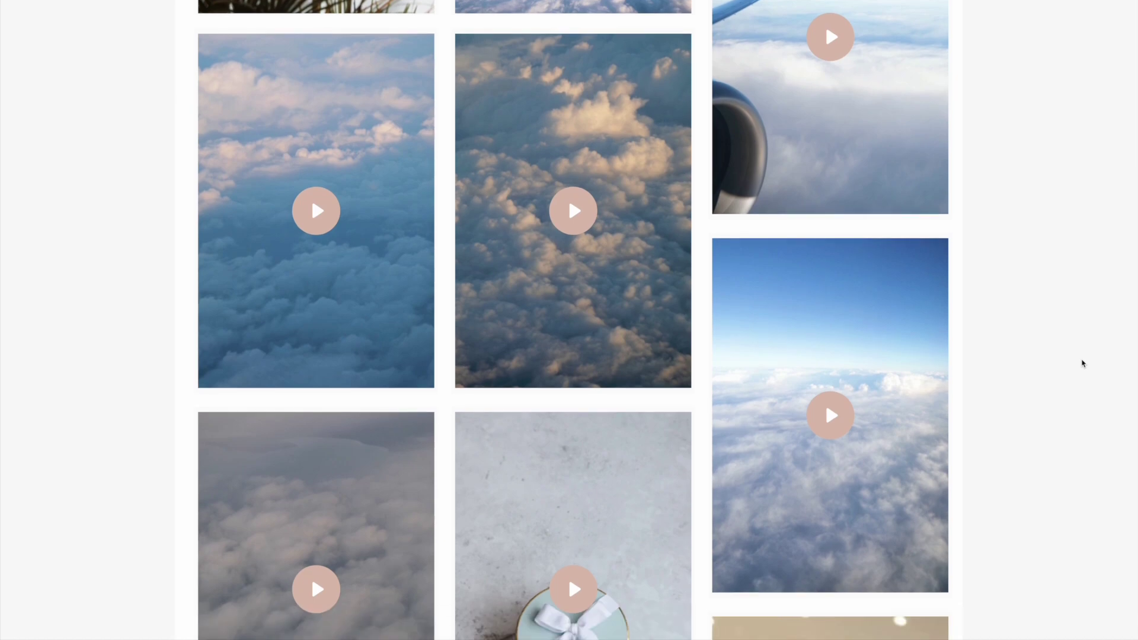
{"action": "scroll", "coordinate": [1084, 363], "scroll_direction": "down", "scroll_amount": 2}
{"action": "scroll", "coordinate": [1083, 363], "scroll_direction": "down", "scroll_amount": 5}
{"action": "scroll", "coordinate": [1083, 363], "scroll_direction": "down", "scroll_amount": 1}
{"action": "scroll", "coordinate": [1083, 362], "scroll_direction": "down", "scroll_amount": 4}
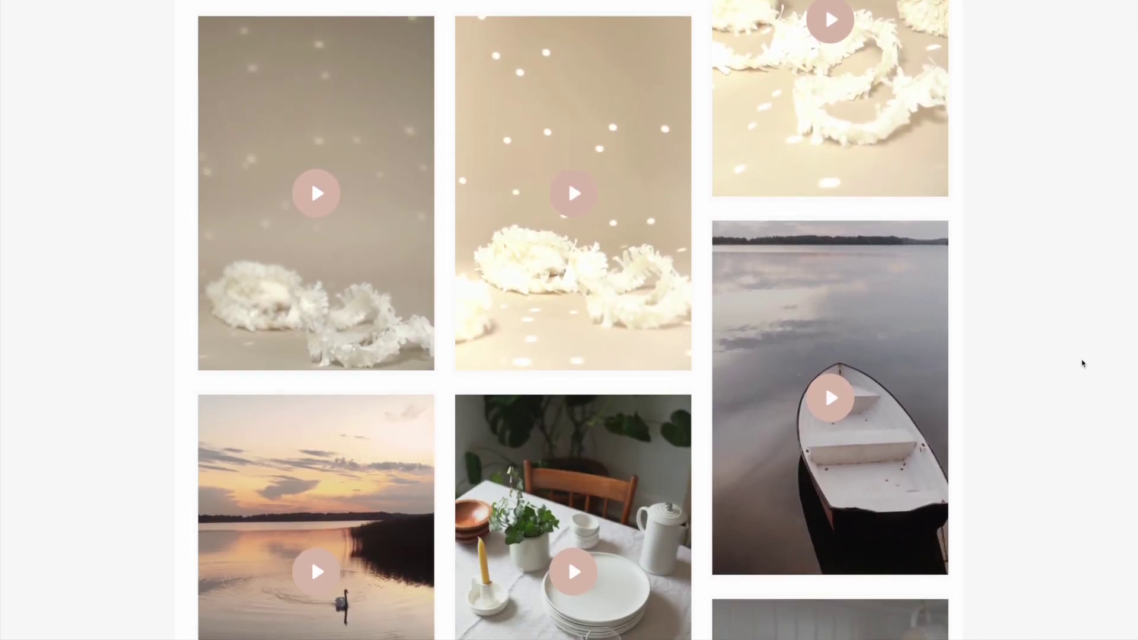
{"action": "scroll", "coordinate": [1083, 363], "scroll_direction": "down", "scroll_amount": 2}
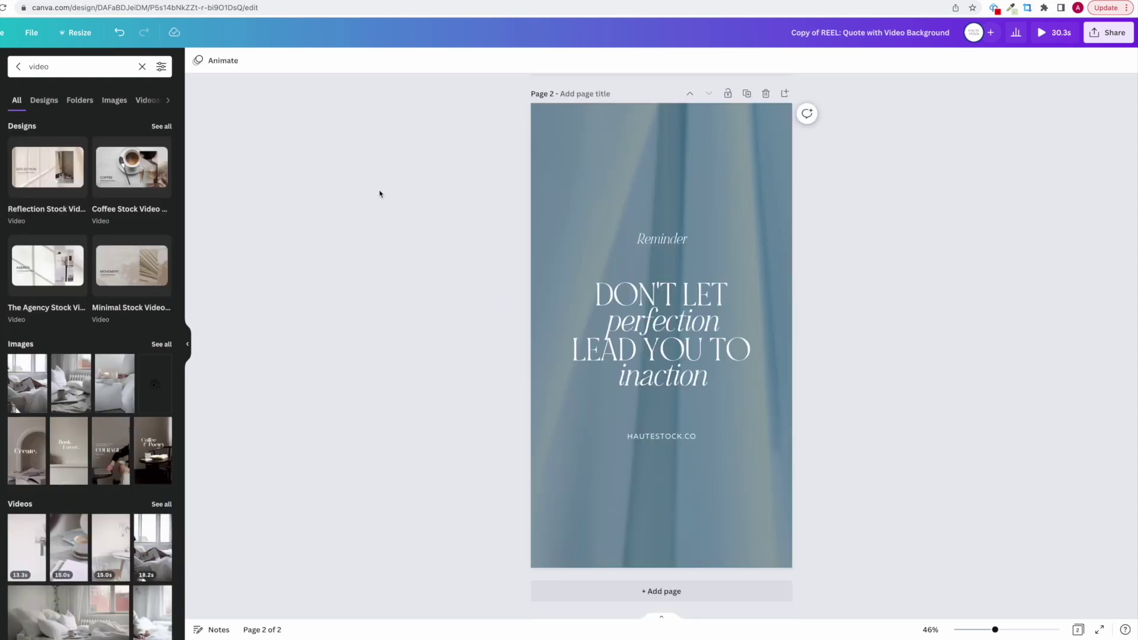
Bring up the Download options for the blue-curtain quote Reel from the Share menu.
{"action": "left_click", "coordinate": [1105, 36]}
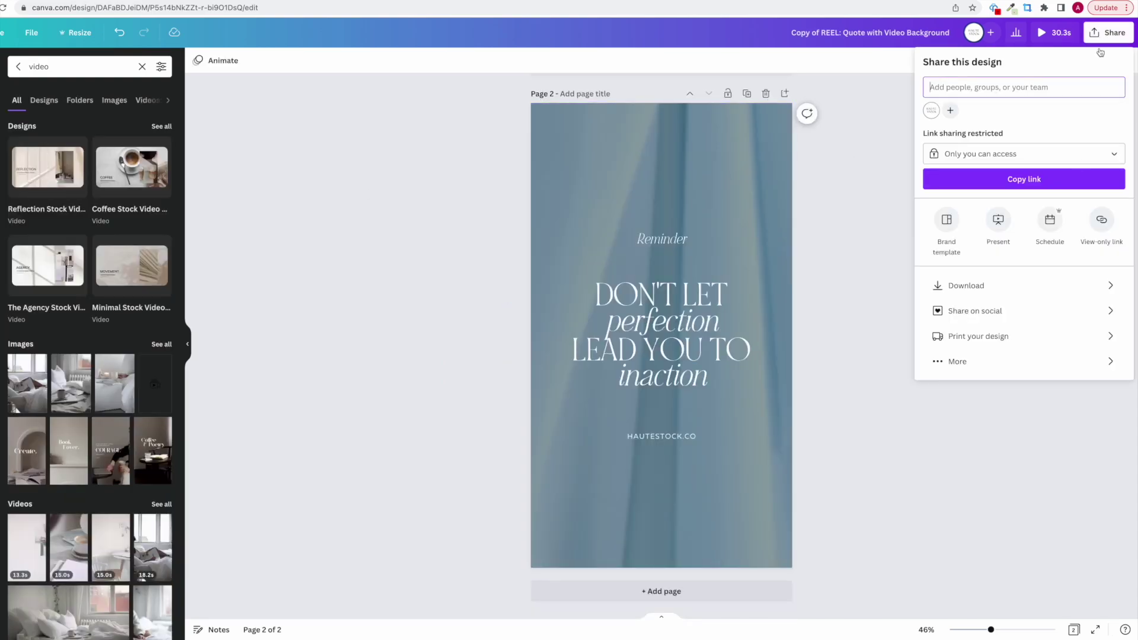
{"action": "left_click", "coordinate": [1030, 285]}
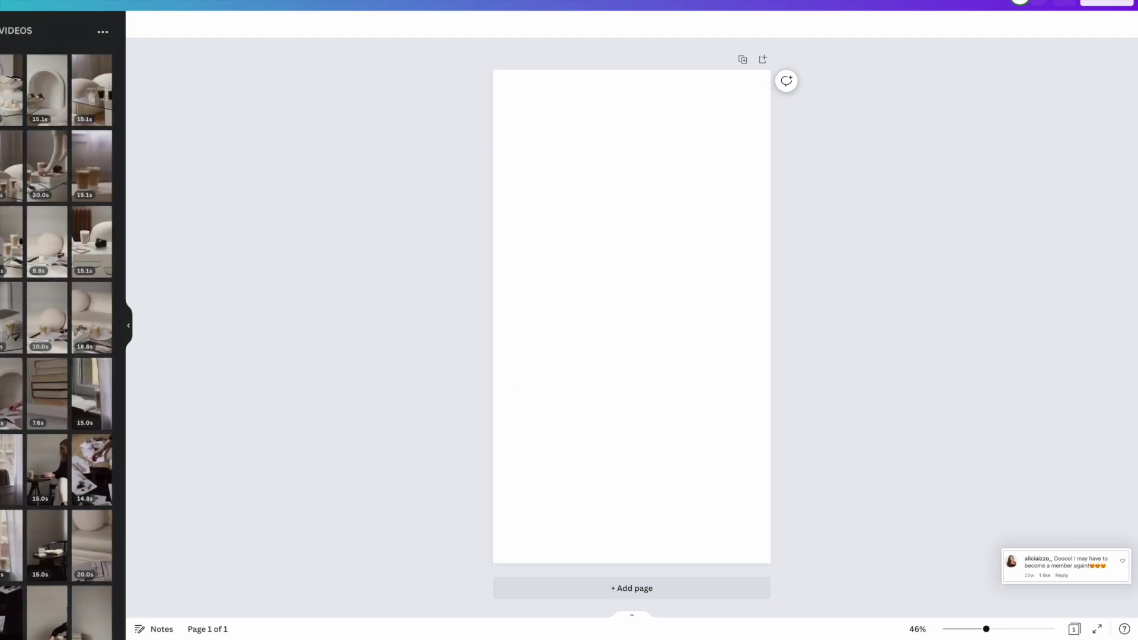
Fill the page with the phone-in-hand video and overlay an enlarged, centred Hautestock comment screenshot.
{"action": "left_click_drag", "start_coordinate": [178, 263], "coordinate": [518, 299]}
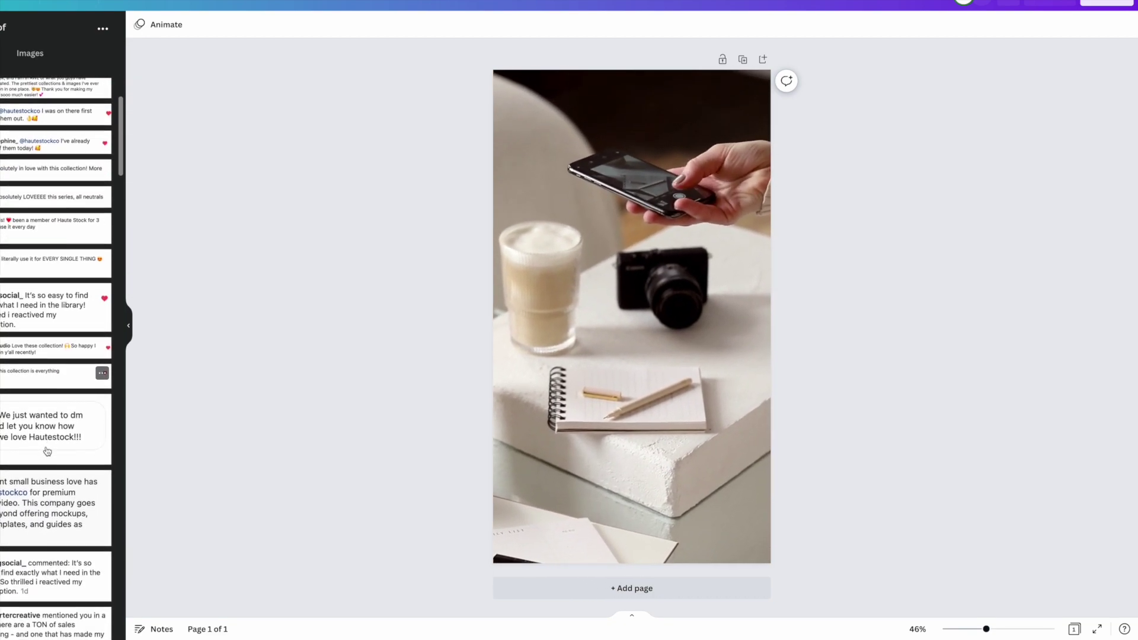
{"action": "left_click", "coordinate": [53, 418]}
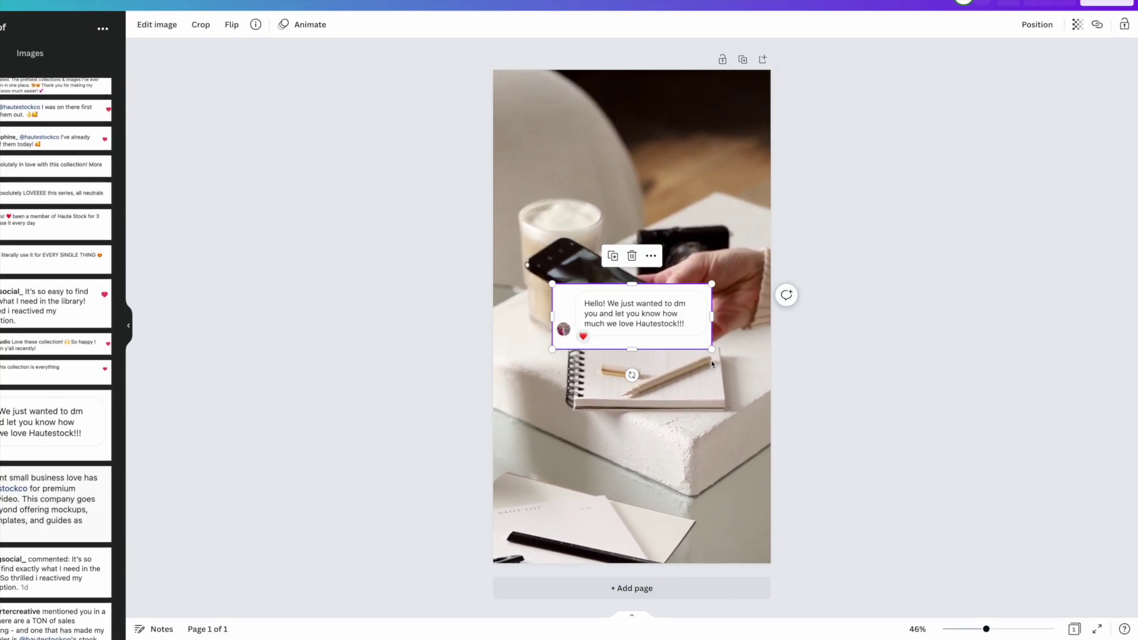
{"action": "left_click_drag", "start_coordinate": [712, 350], "coordinate": [740, 361]}
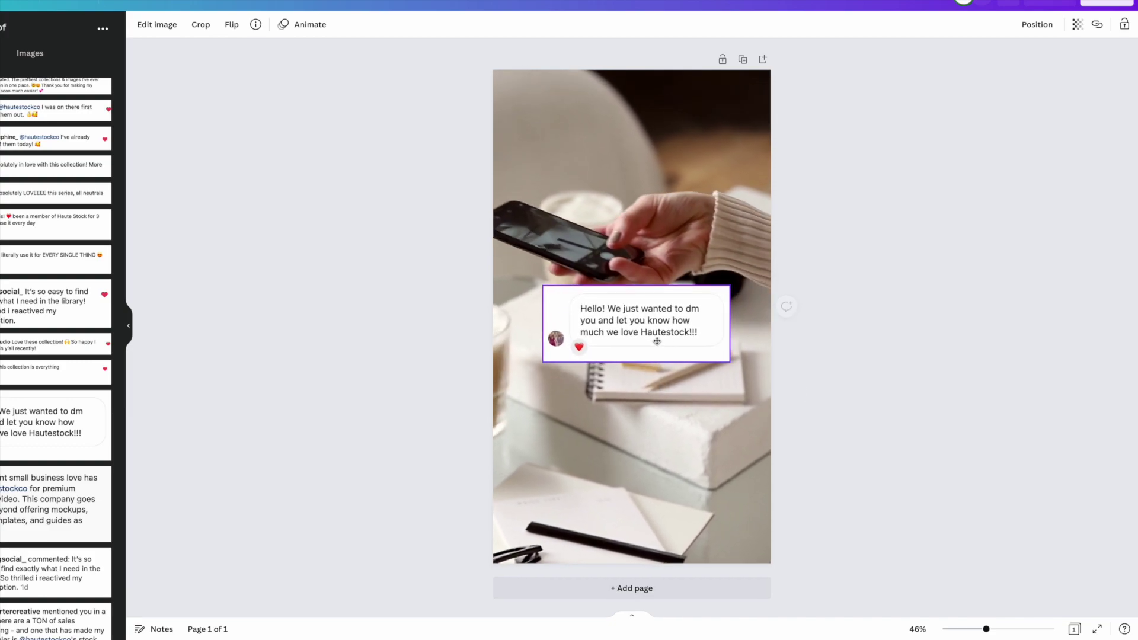
{"action": "left_click_drag", "start_coordinate": [674, 341], "coordinate": [654, 333]}
{"action": "left_click", "coordinate": [888, 359]}
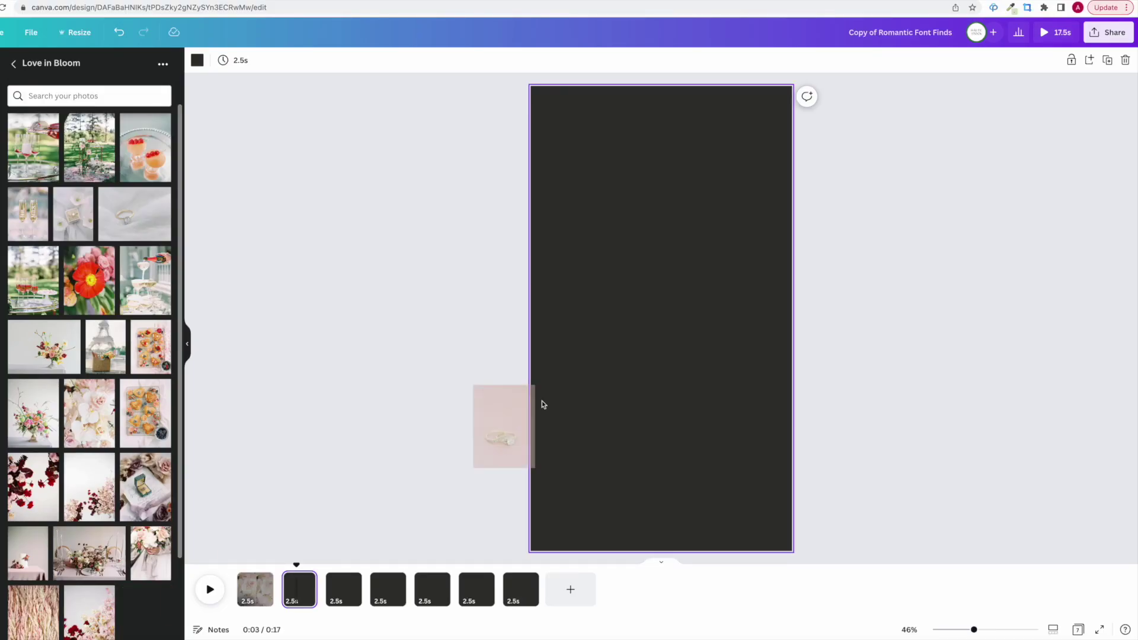
Fill the dark second slide with a Love in Bloom photo and show the ROMANTIC heading's animations.
{"action": "left_click_drag", "start_coordinate": [145, 281], "coordinate": [661, 319]}
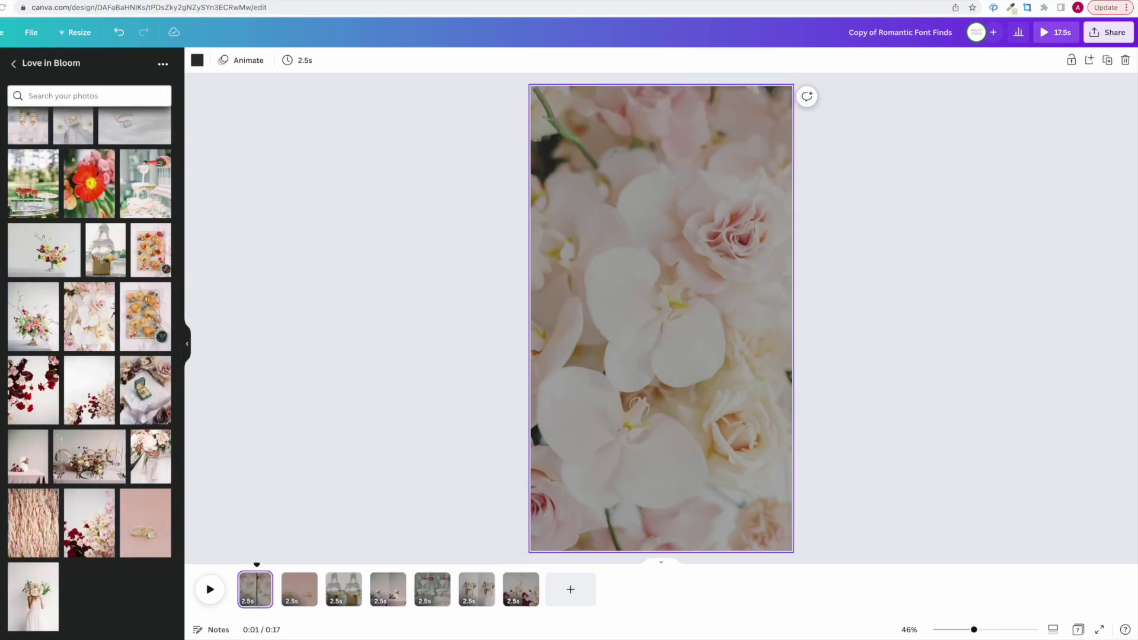
{"action": "left_click", "coordinate": [755, 314]}
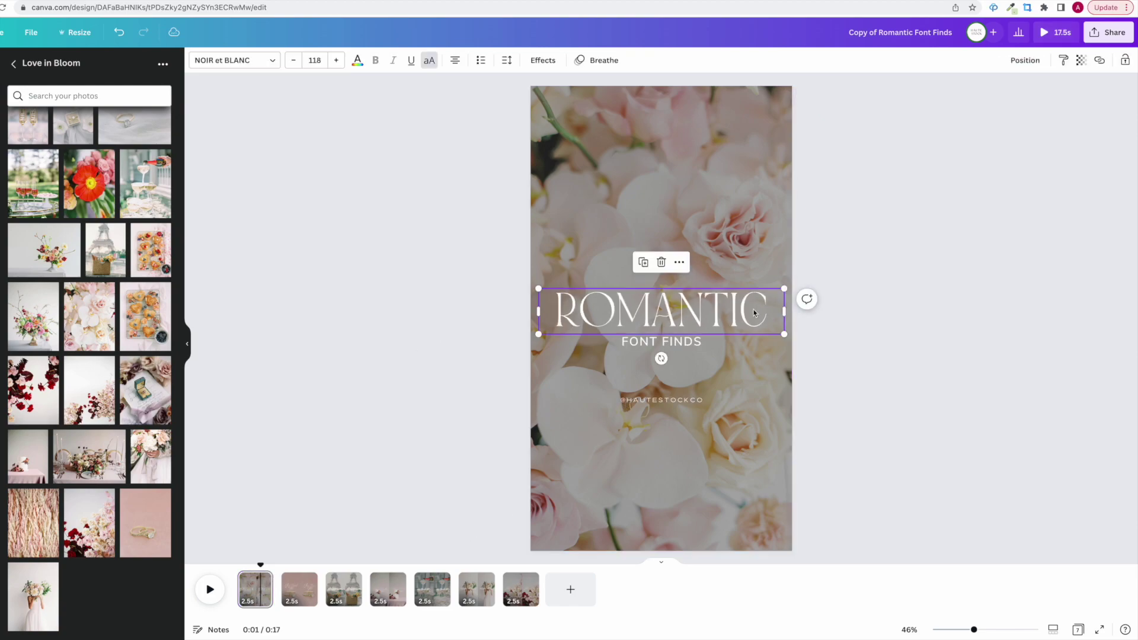
{"action": "left_click", "coordinate": [603, 60]}
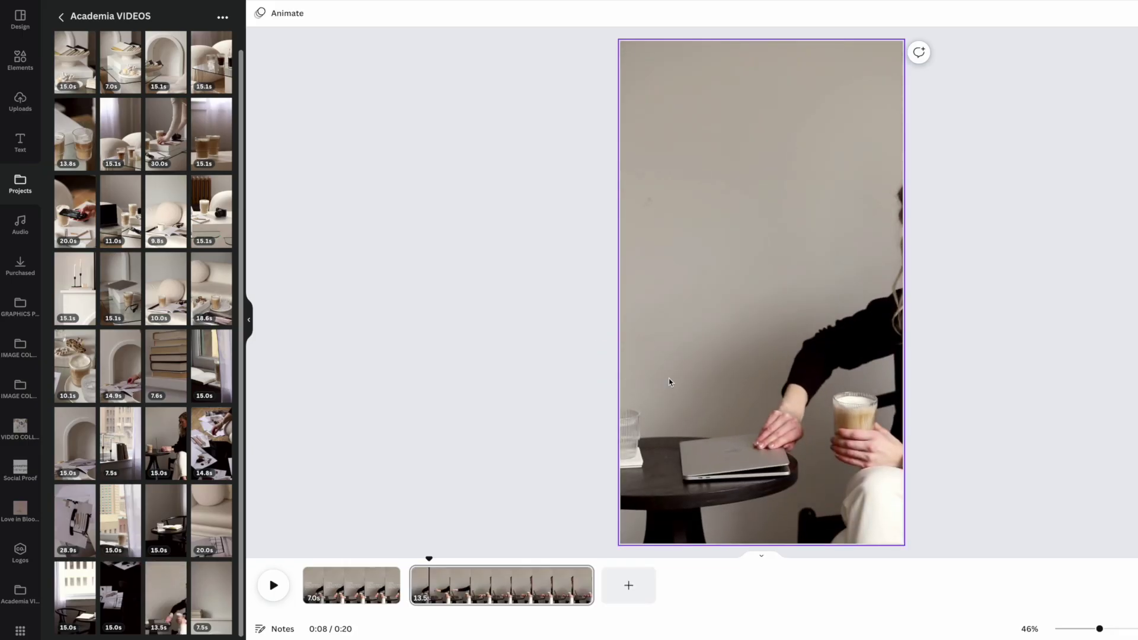
Paste the Creating VIDEO CONTENT headline onto the slide and move it higher.
{"action": "key", "text": "ctrl+v"}
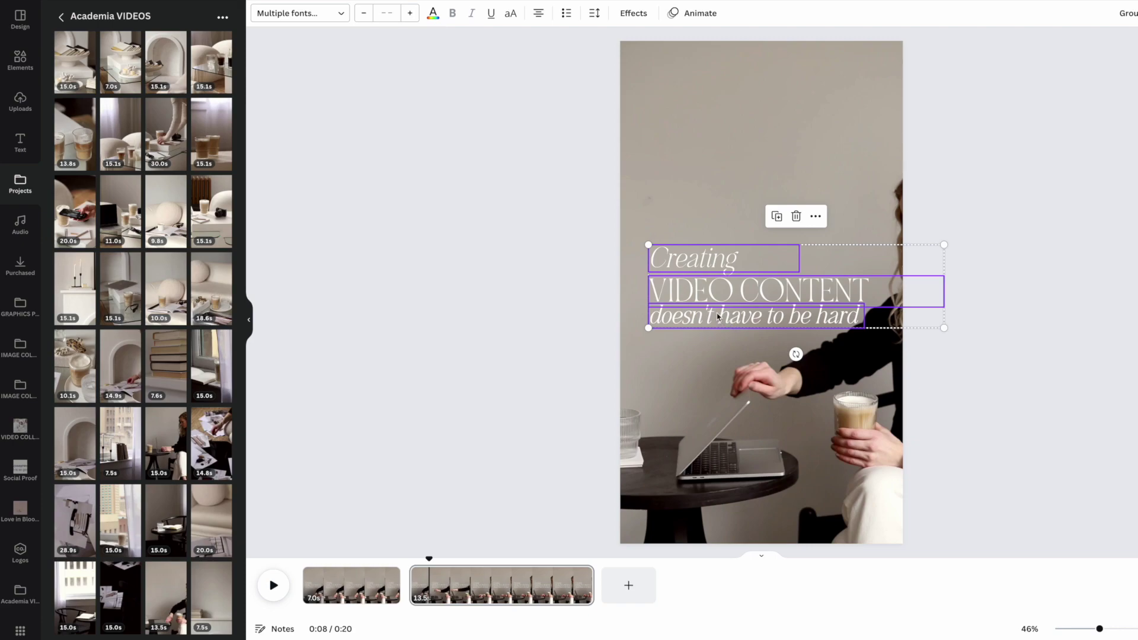
{"action": "left_click_drag", "start_coordinate": [719, 317], "coordinate": [717, 278]}
{"action": "left_click", "coordinate": [973, 449]}
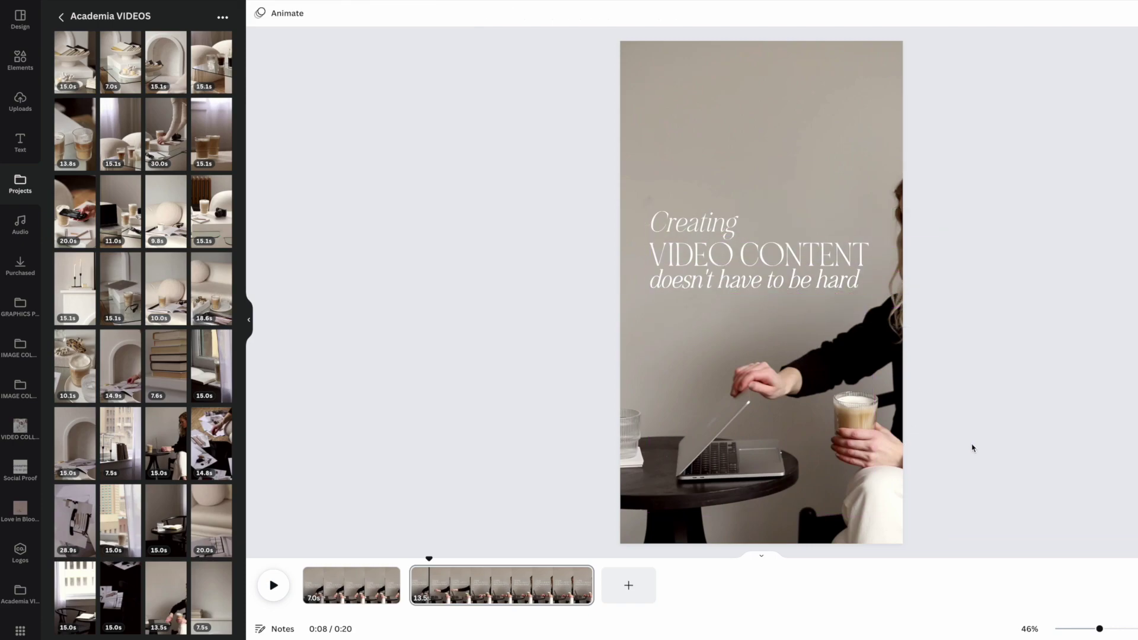
Add a body text line reading READ THE CAPTION FOR TIPS, adjust its colour, and shrink it.
{"action": "left_click", "coordinate": [20, 141]}
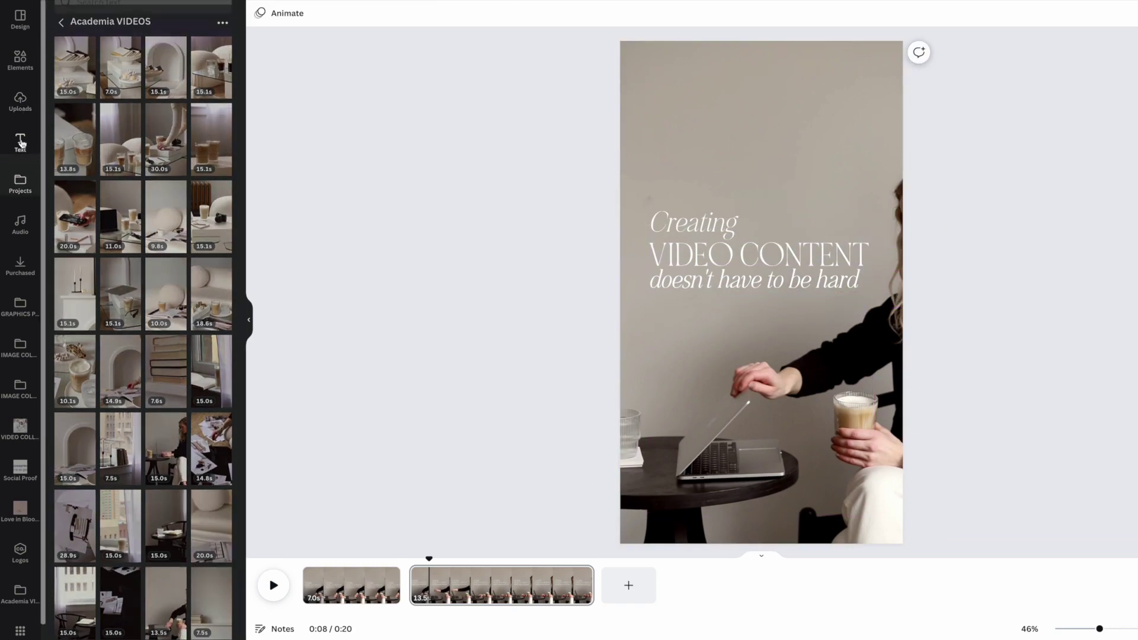
{"action": "left_click", "coordinate": [128, 172]}
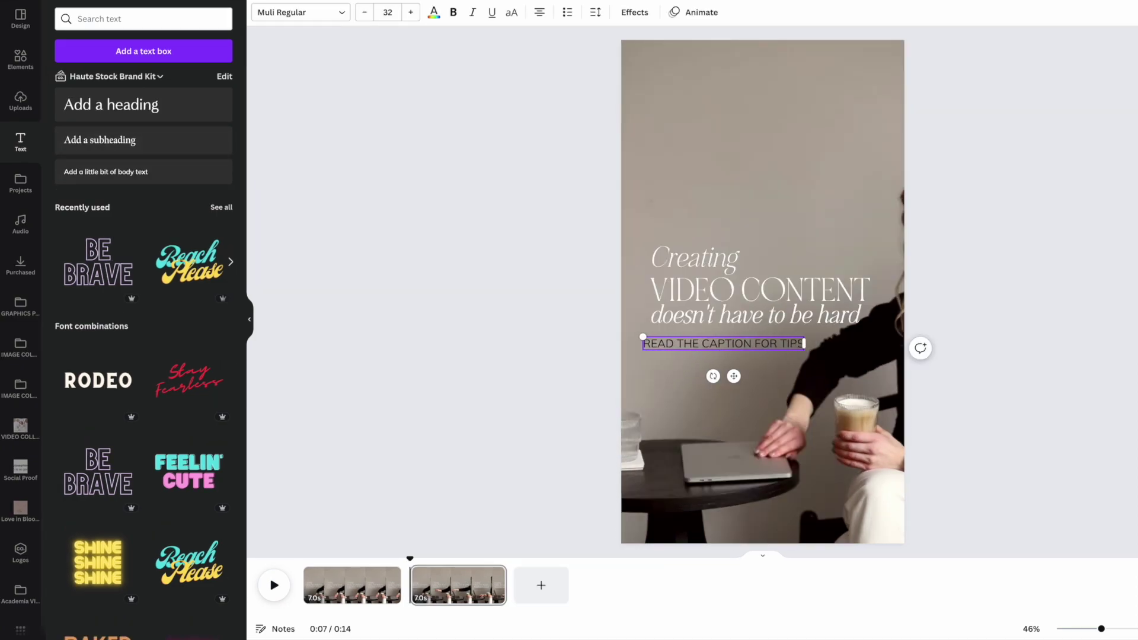
{"action": "left_click", "coordinate": [432, 12]}
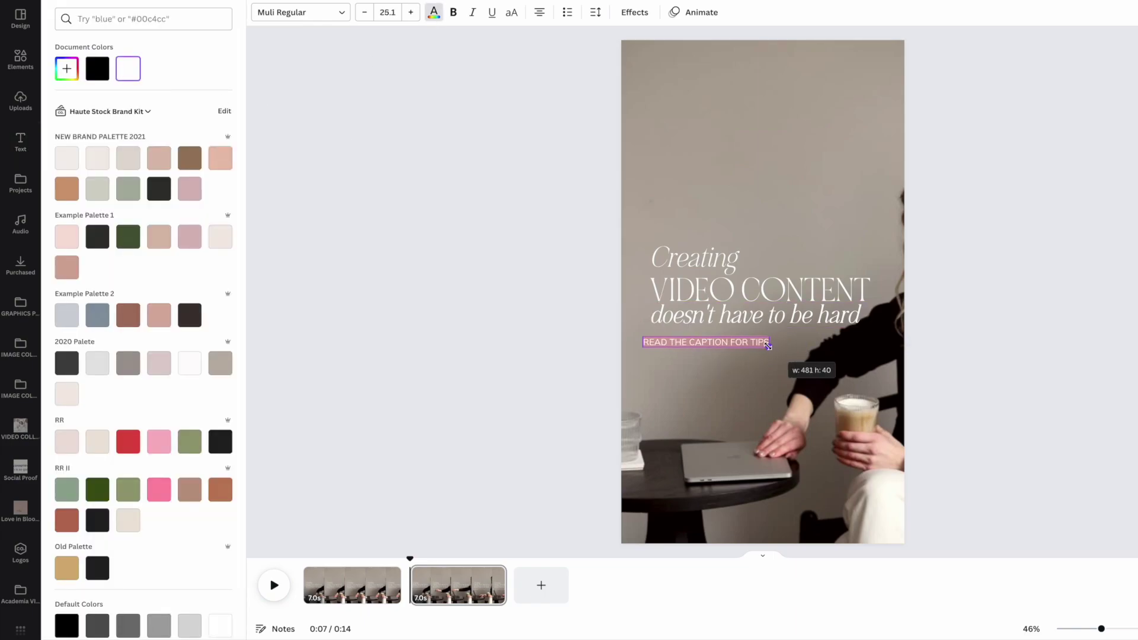
{"action": "left_click_drag", "start_coordinate": [769, 347], "coordinate": [764, 343]}
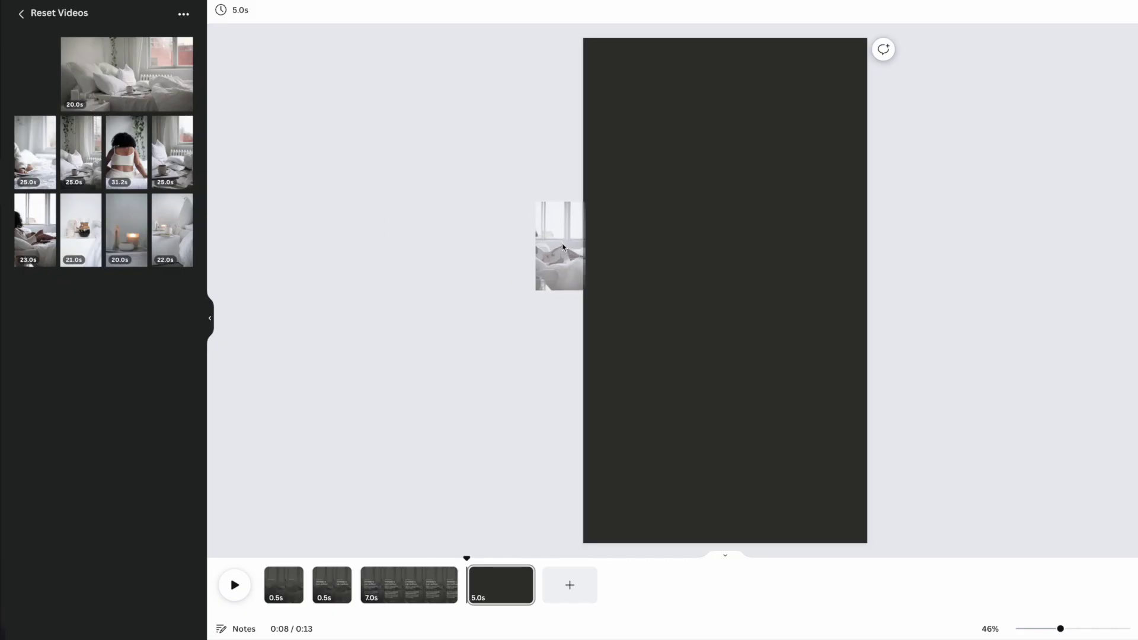
Place the bed-and-notebook video on the page, adjust its framing, and duplicate the page twice.
{"action": "left_click_drag", "start_coordinate": [35, 74], "coordinate": [552, 241]}
{"action": "double_click", "coordinate": [624, 246]}
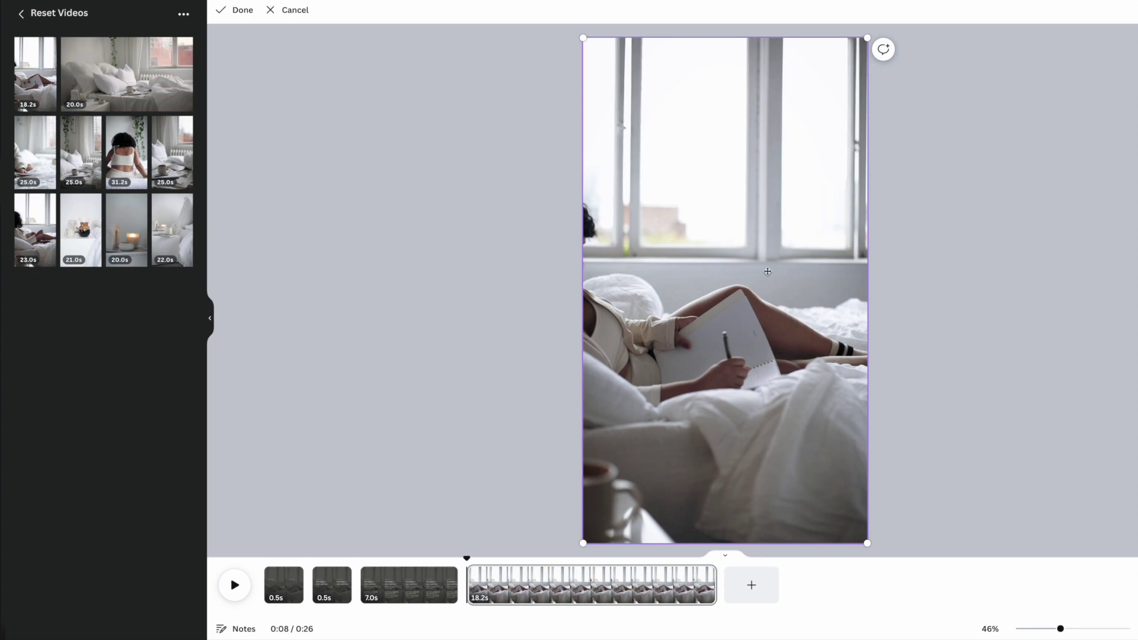
{"action": "key", "text": "Return"}
{"action": "left_click", "coordinate": [592, 585]}
{"action": "key", "text": "ctrl+d"}
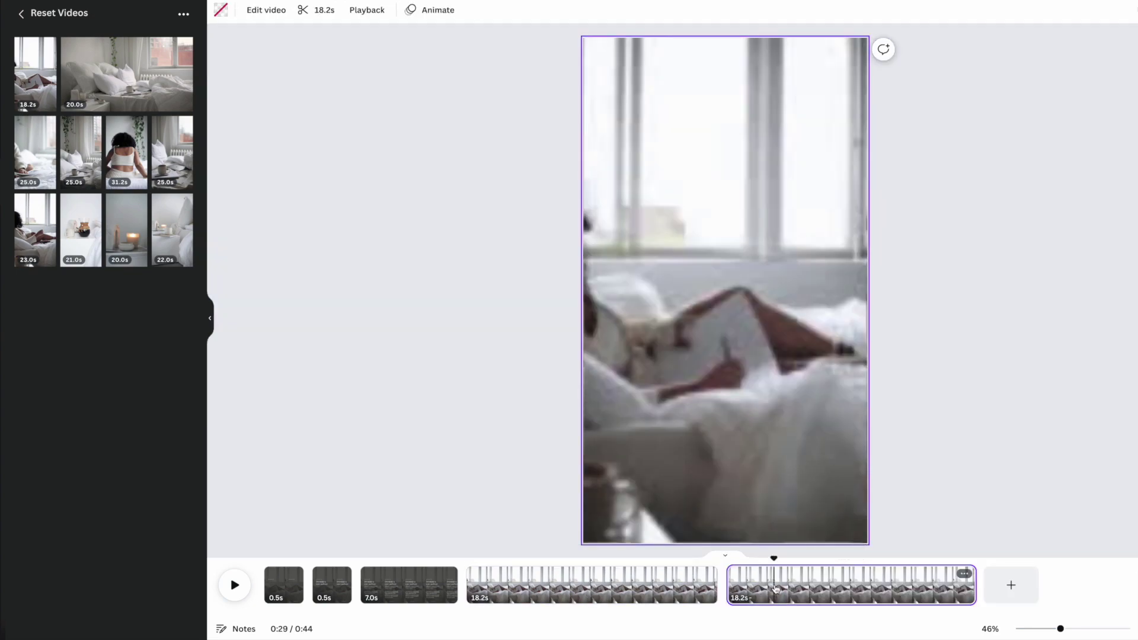
{"action": "key", "text": "ctrl+d"}
{"action": "left_click", "coordinate": [591, 585]}
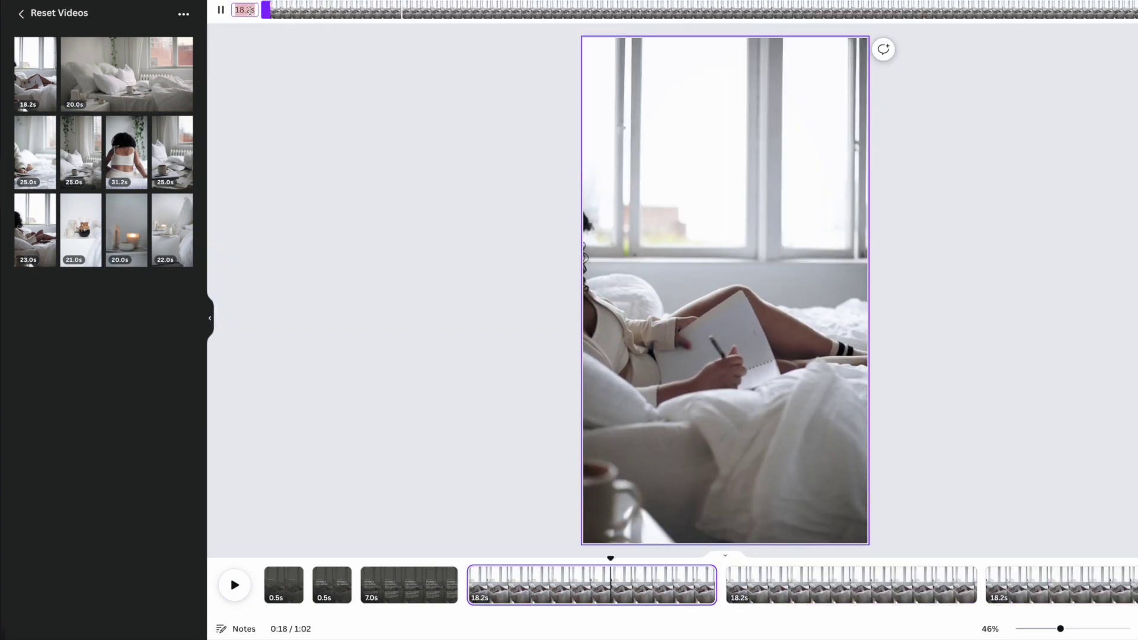
Trim the three bed-video clips in the timeline to 0.5s, 0.5s and 6.9s.
{"action": "key", "text": "s"}
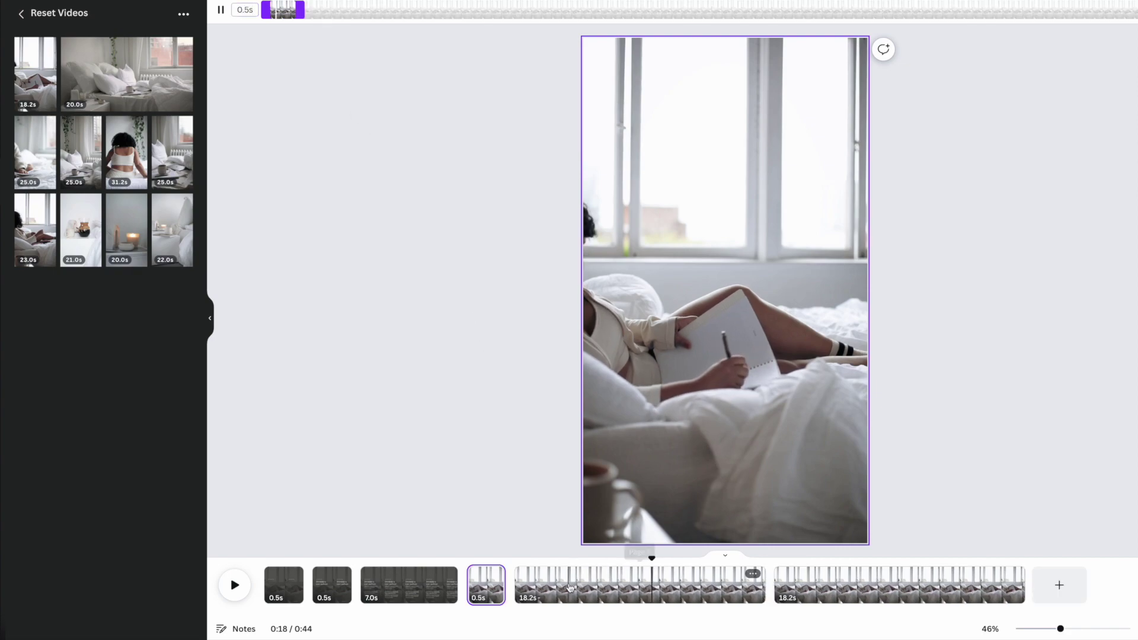
{"action": "left_click", "coordinate": [569, 585]}
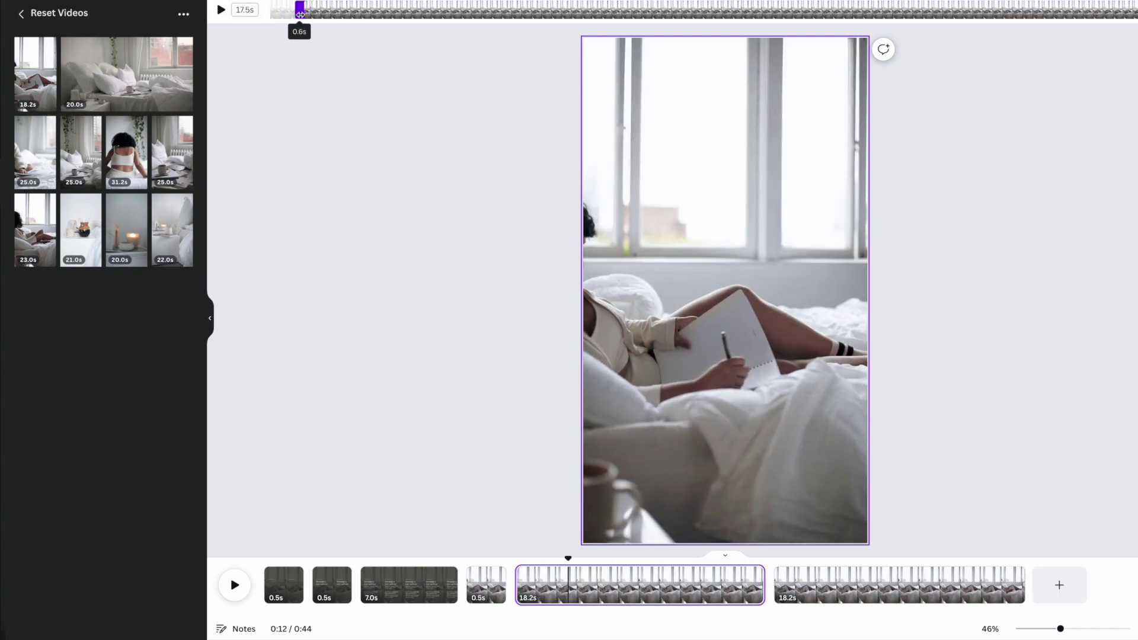
{"action": "left_click", "coordinate": [296, 11]}
{"action": "key", "text": "s"}
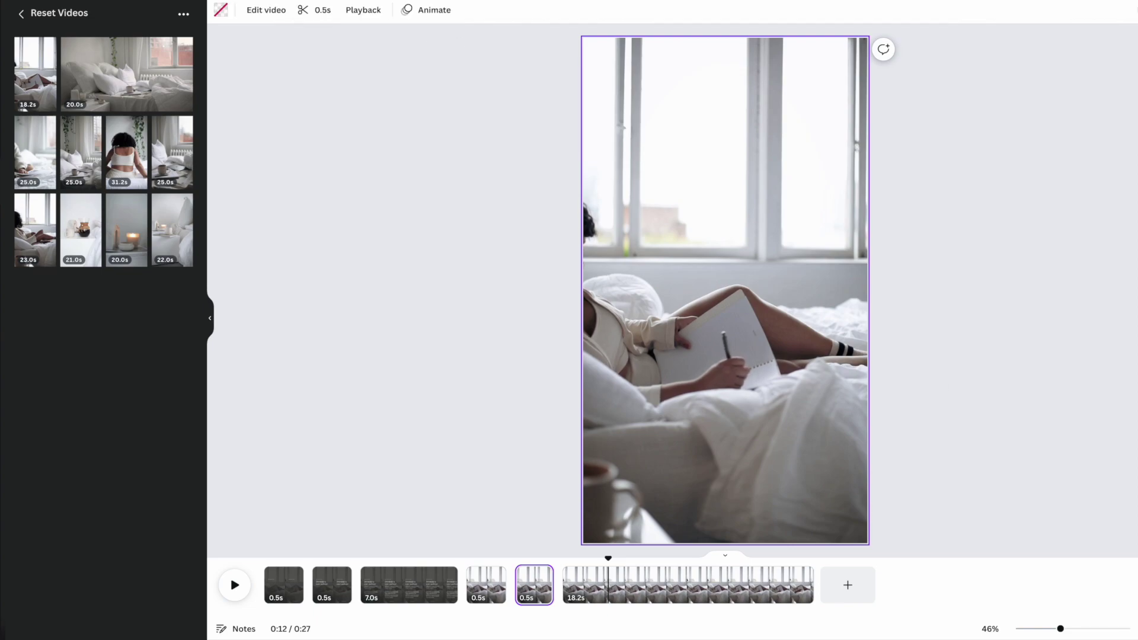
{"action": "left_click", "coordinate": [684, 585]}
{"action": "left_click_drag", "start_coordinate": [277, 10], "coordinate": [346, 11]}
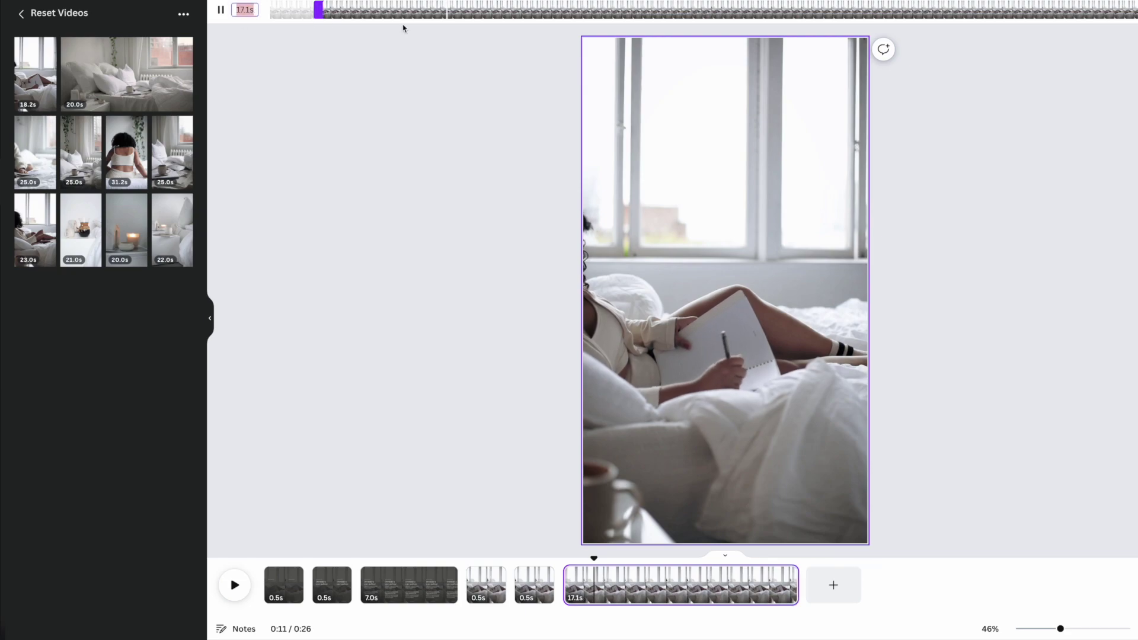
{"action": "left_click", "coordinate": [481, 382]}
{"action": "left_click", "coordinate": [486, 586]}
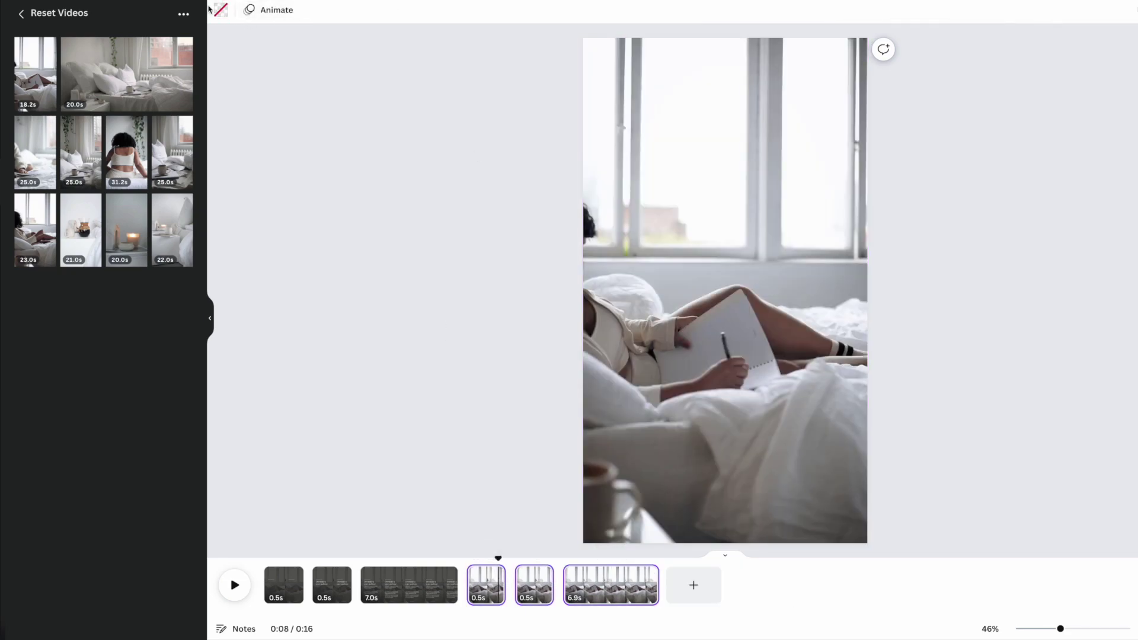
{"action": "left_click", "coordinate": [724, 356]}
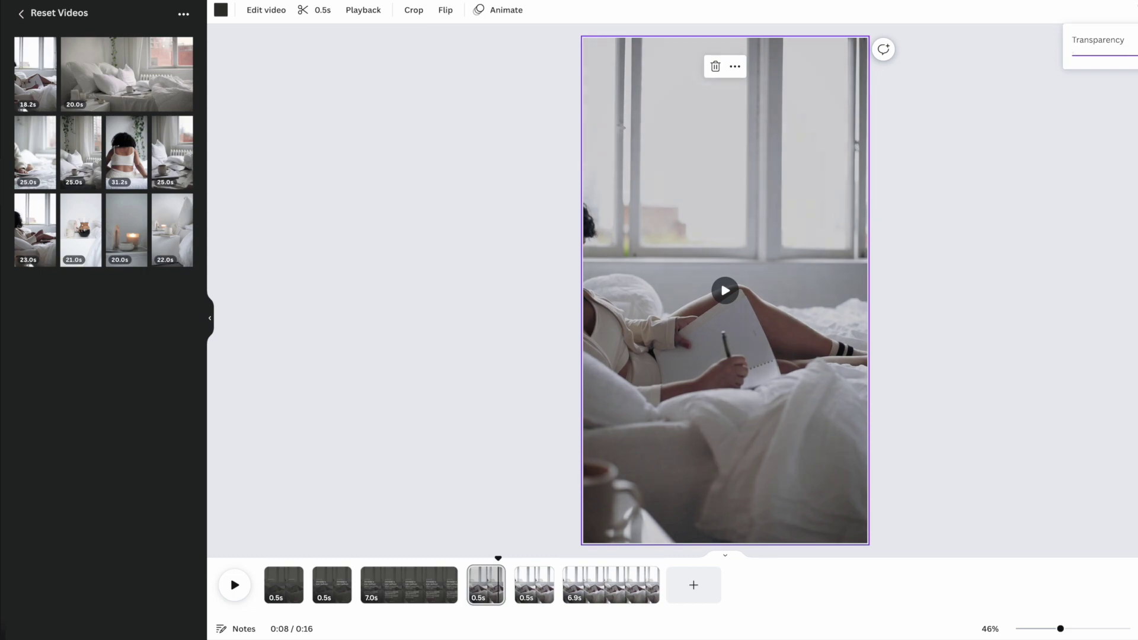
Lower the bed video's transparency on the half-second pages to darken it.
{"action": "left_click_drag", "start_coordinate": [1081, 55], "coordinate": [1107, 56]}
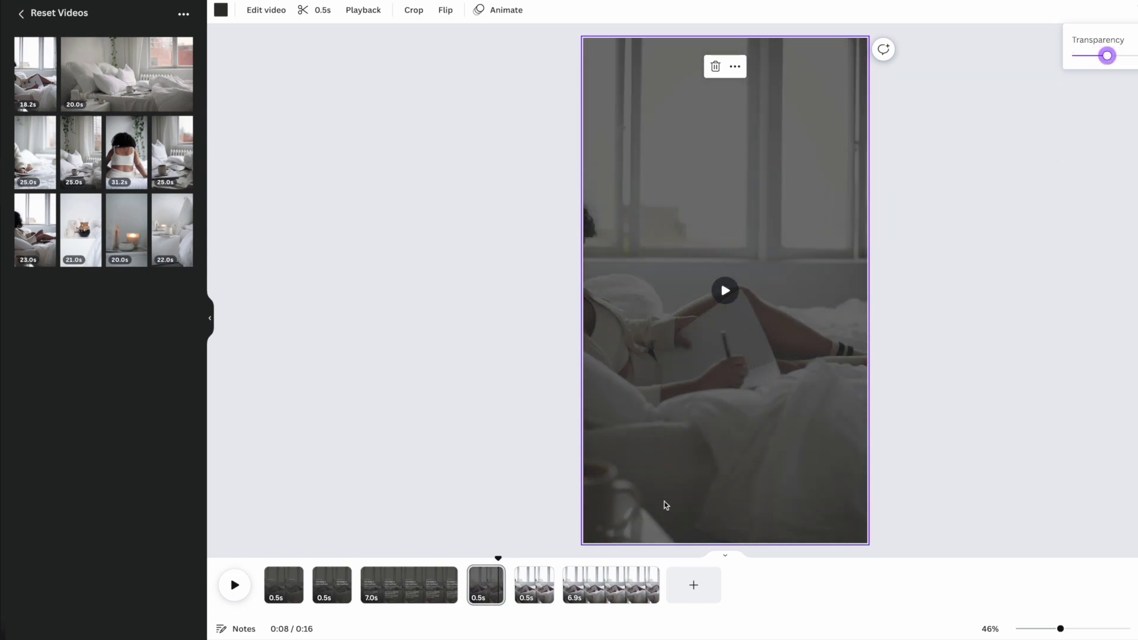
{"action": "left_click", "coordinate": [533, 586]}
{"action": "left_click", "coordinate": [842, 171]}
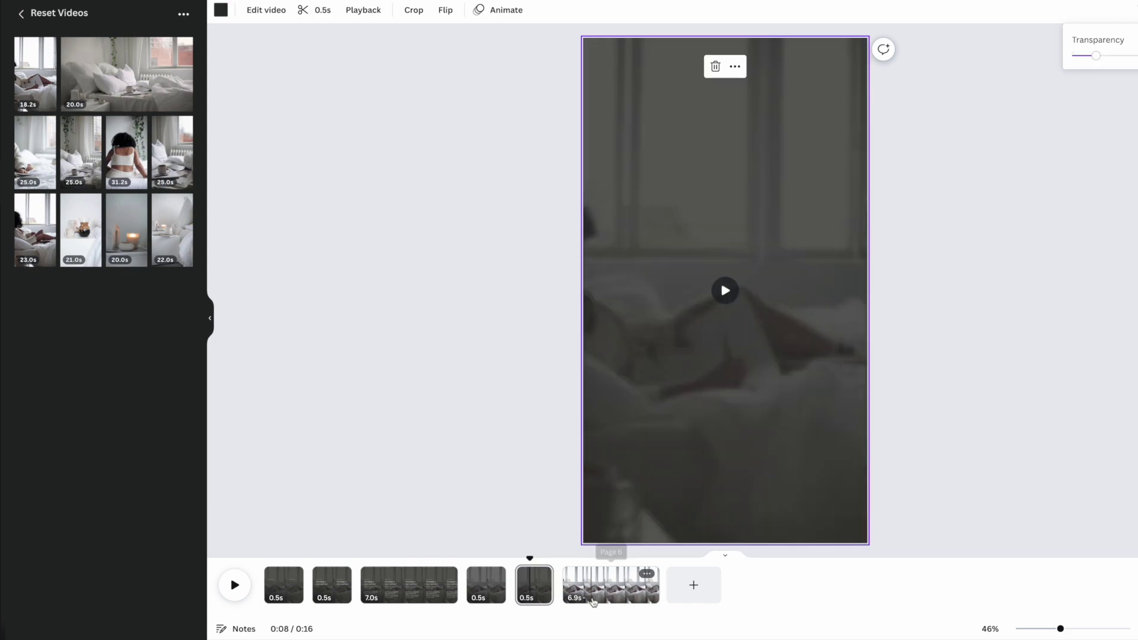
{"action": "left_click", "coordinate": [612, 585]}
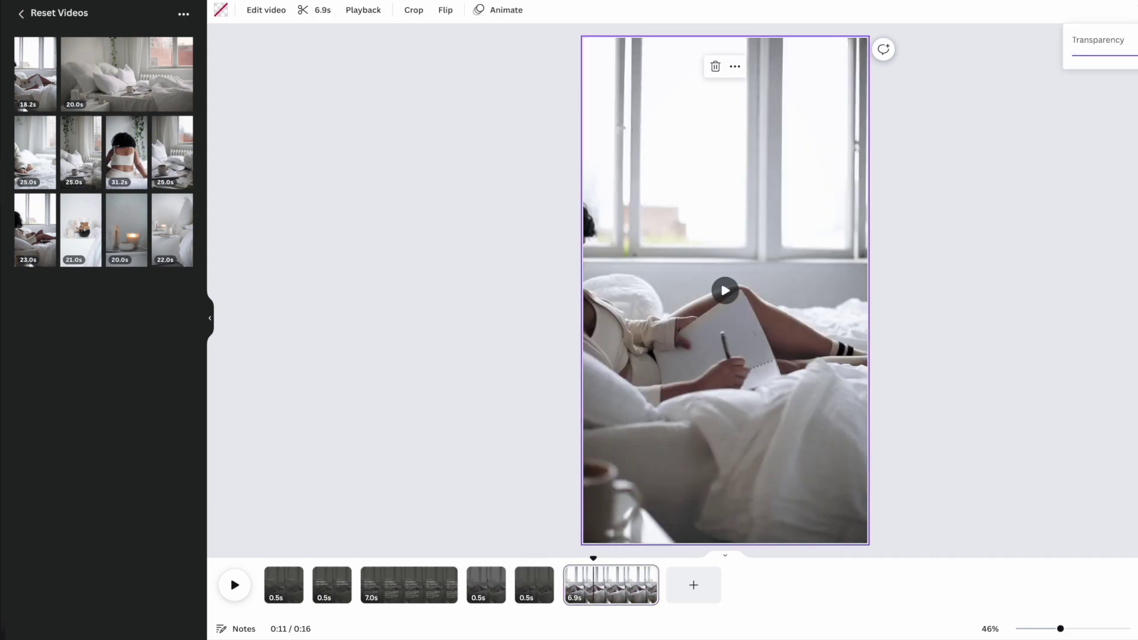
{"action": "left_click", "coordinate": [486, 586]}
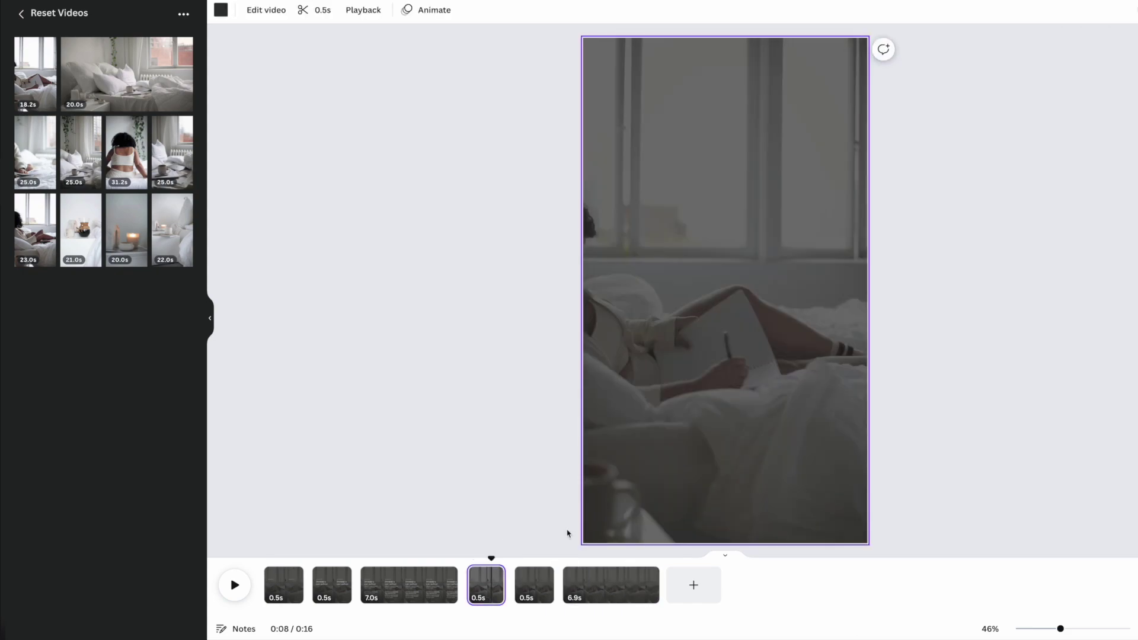
{"action": "left_click", "coordinate": [694, 365]}
{"action": "left_click", "coordinate": [978, 411]}
{"action": "left_click", "coordinate": [534, 586]}
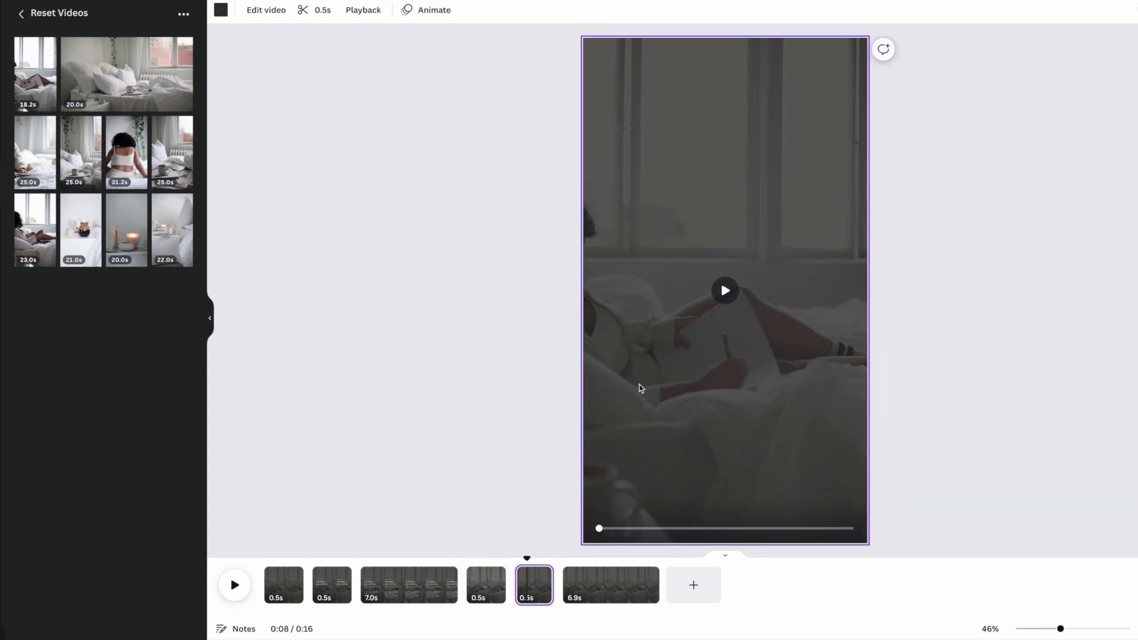
{"action": "left_click", "coordinate": [1027, 467]}
Give the 6.9s page's 'Define your unique brand voice' body text a Typewriter animation.
{"action": "left_click", "coordinate": [610, 585]}
{"action": "left_click", "coordinate": [725, 383], "text": "shift"}
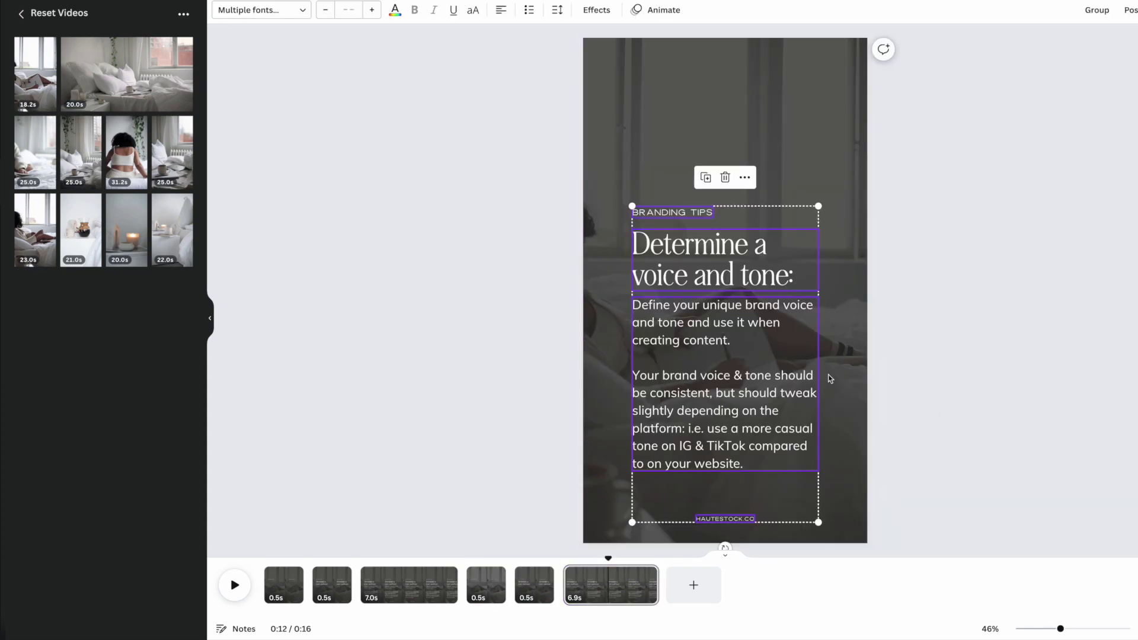
{"action": "left_click", "coordinate": [737, 391]}
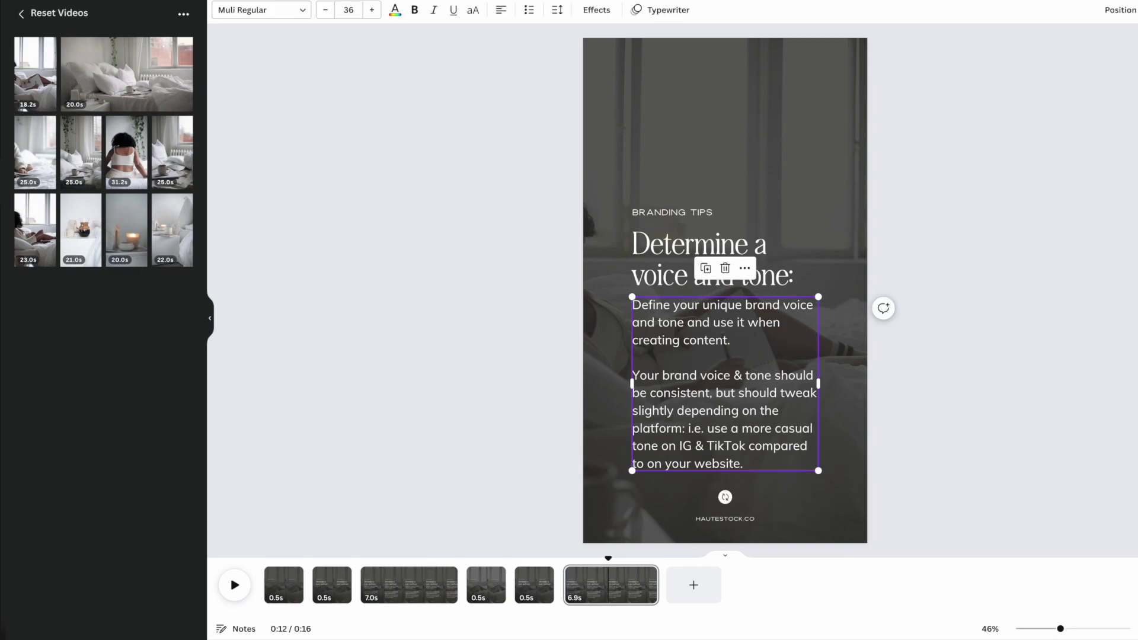
{"action": "left_click", "coordinate": [669, 10]}
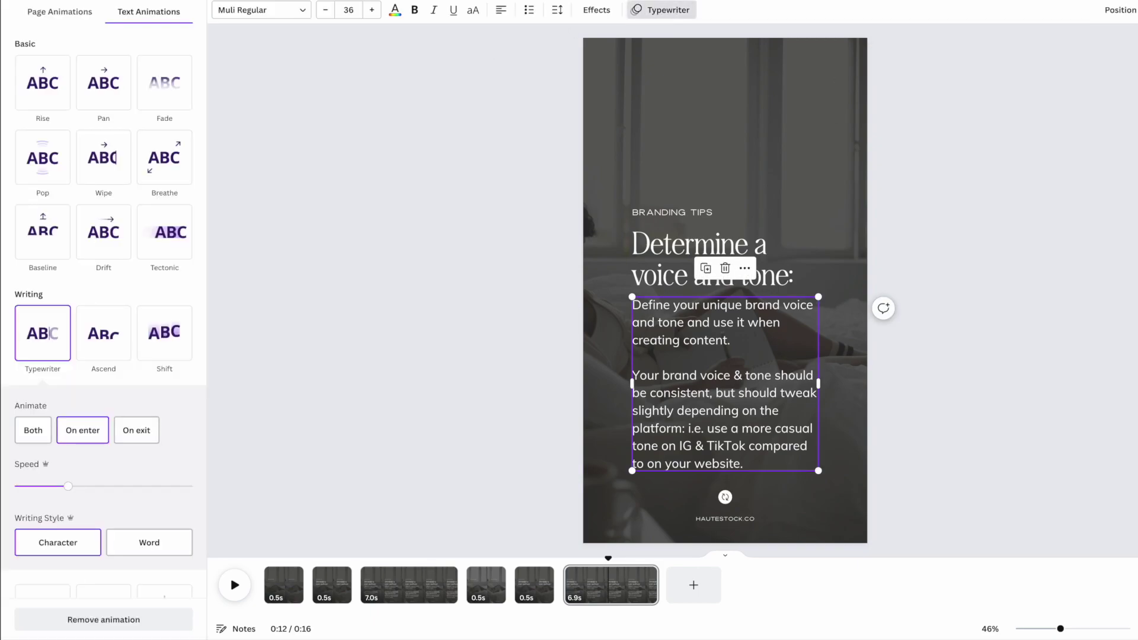
{"action": "left_click", "coordinate": [41, 344]}
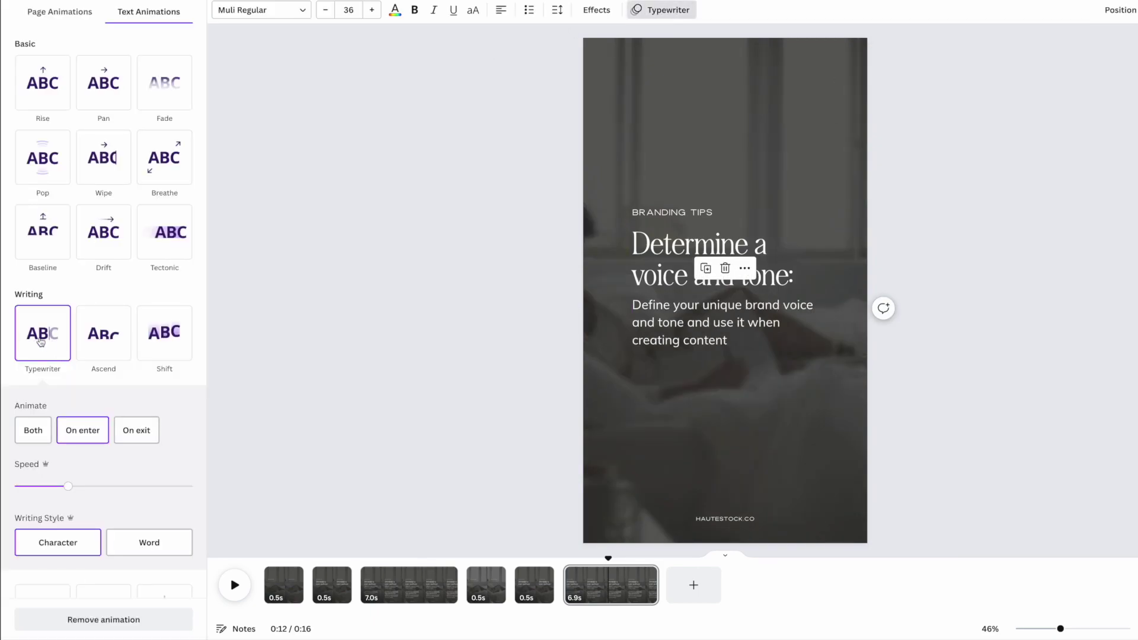